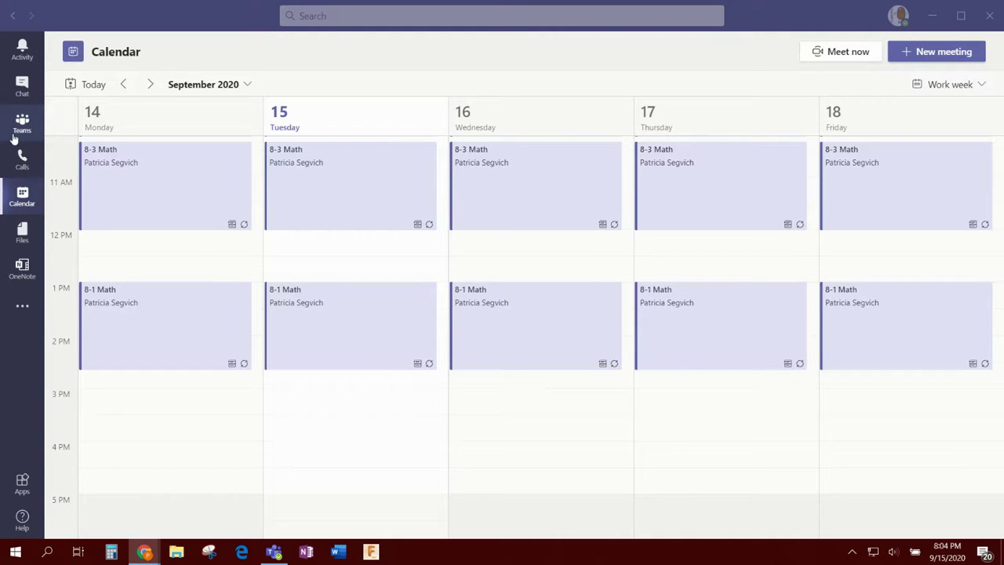
Step: Go to the teams overview and open the 8-2 Mathematics (Gr 8) class team
left_click(22, 123)
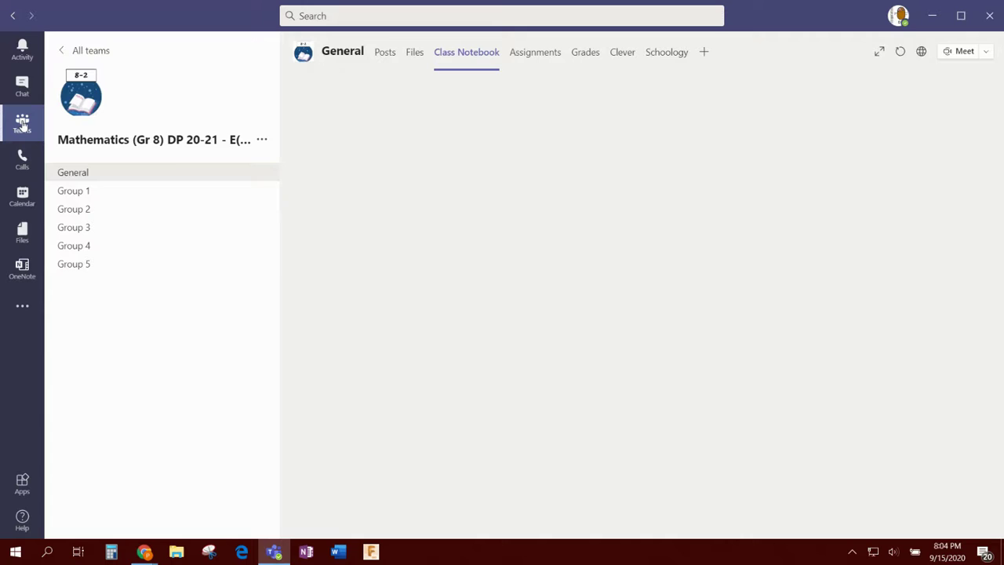
left_click(22, 125)
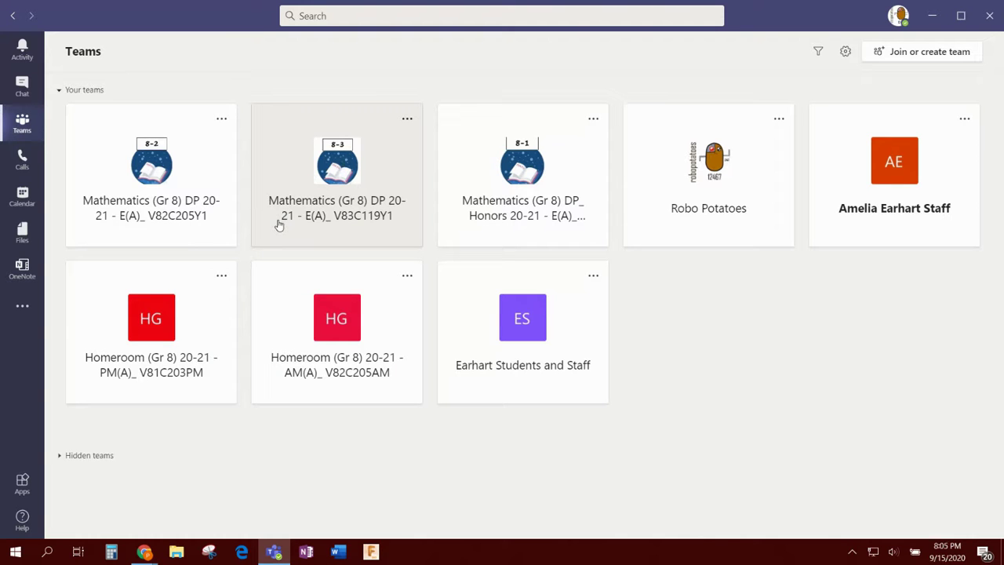
left_click(102, 196)
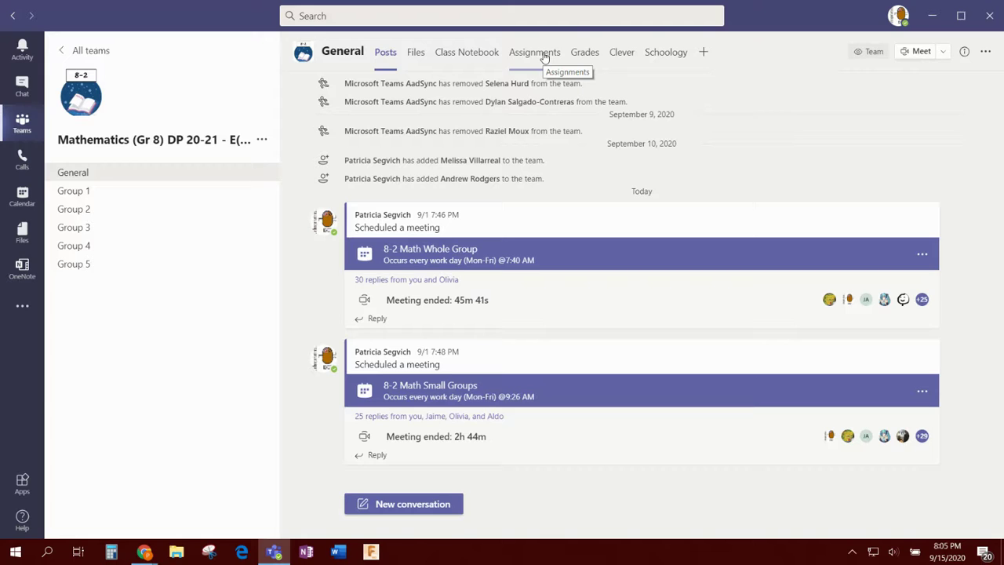
Step: Open the team's Class Notebook in the OneNote desktop app
left_click(467, 53)
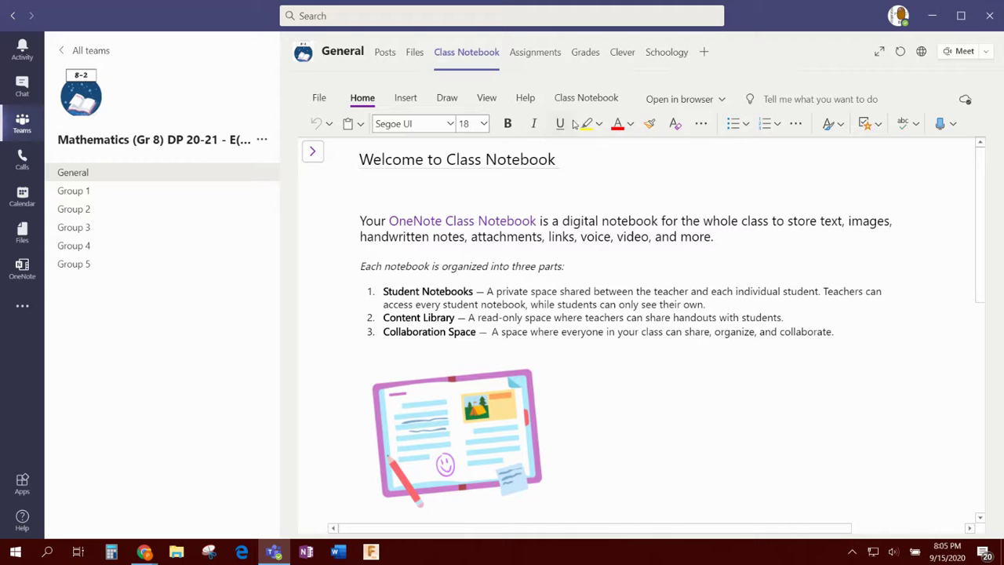
left_click(720, 100)
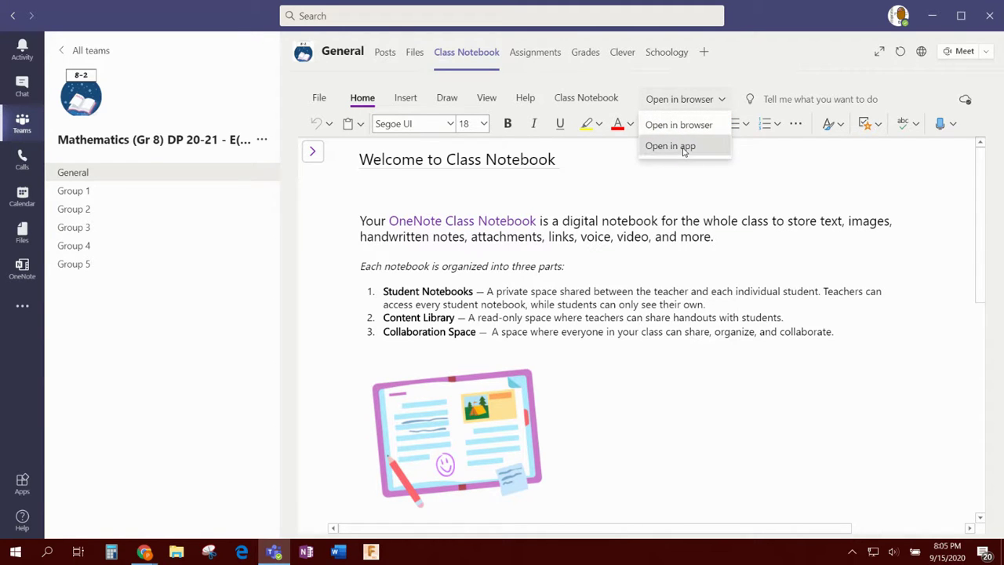
left_click(670, 146)
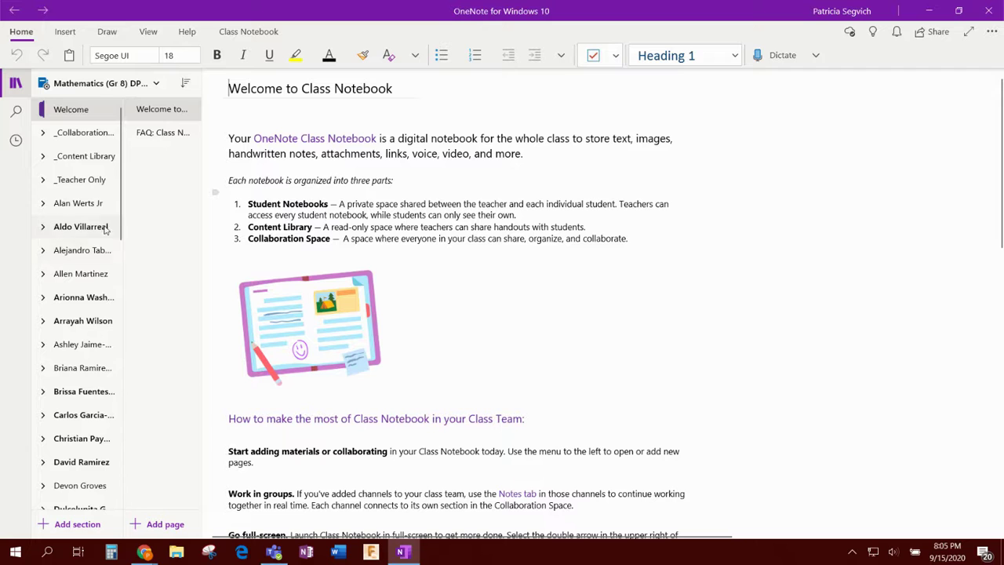
Step: Open the Multiplying Integers page in the Exponents section of the student notebook between JoVan's and Maitte's neighbouring notebooks
left_click_drag(119, 206, 115, 392)
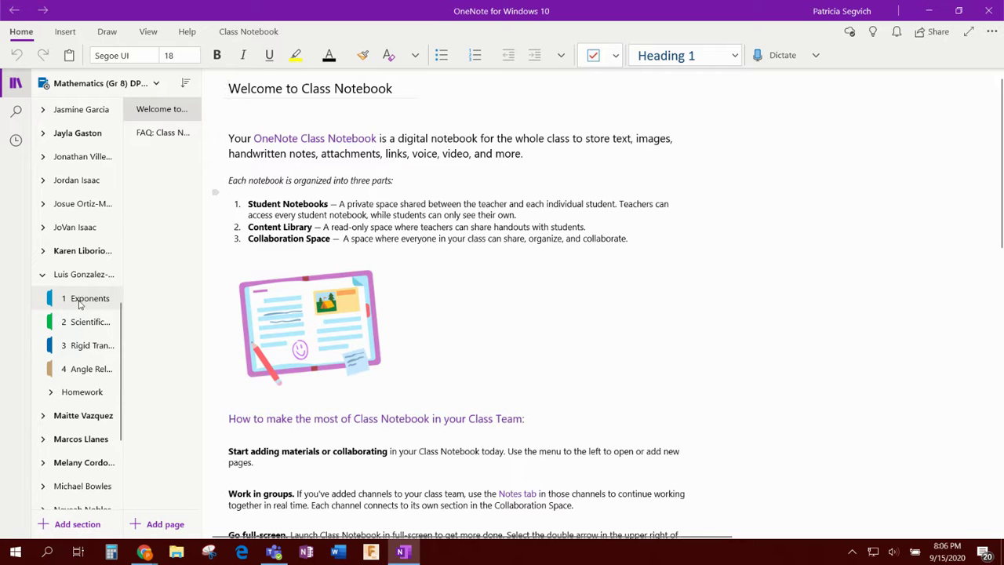
left_click(50, 393)
left_click(49, 394)
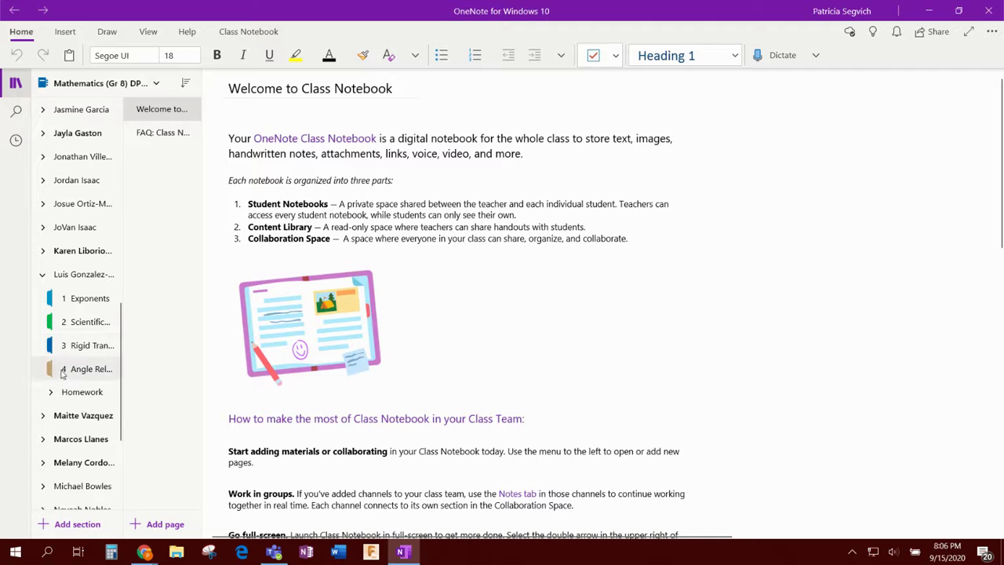
left_click(87, 299)
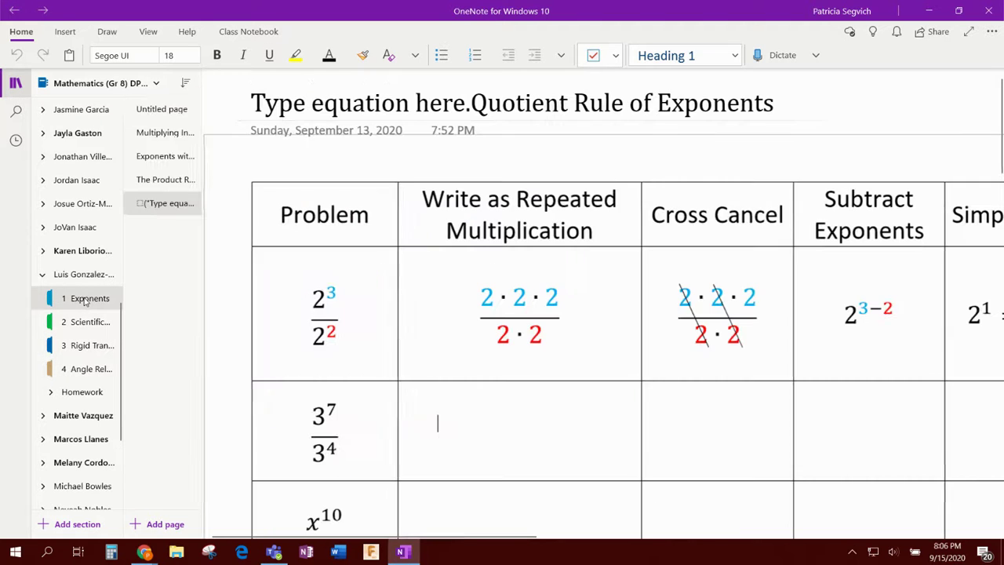
left_click(164, 134)
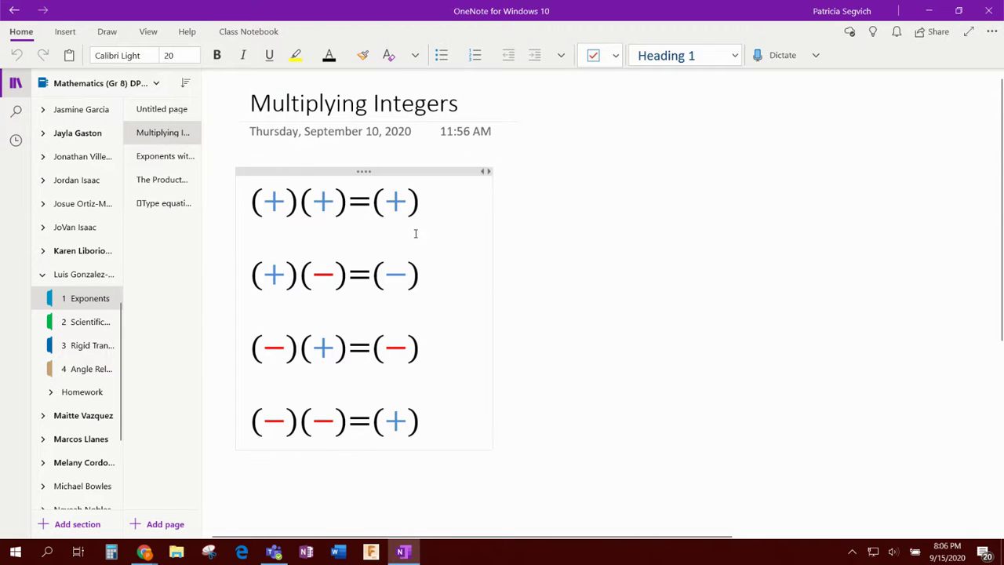
Step: Add the note "If you love to love = Love" beside the positive-times-positive rule
left_click(435, 202)
type("IF")
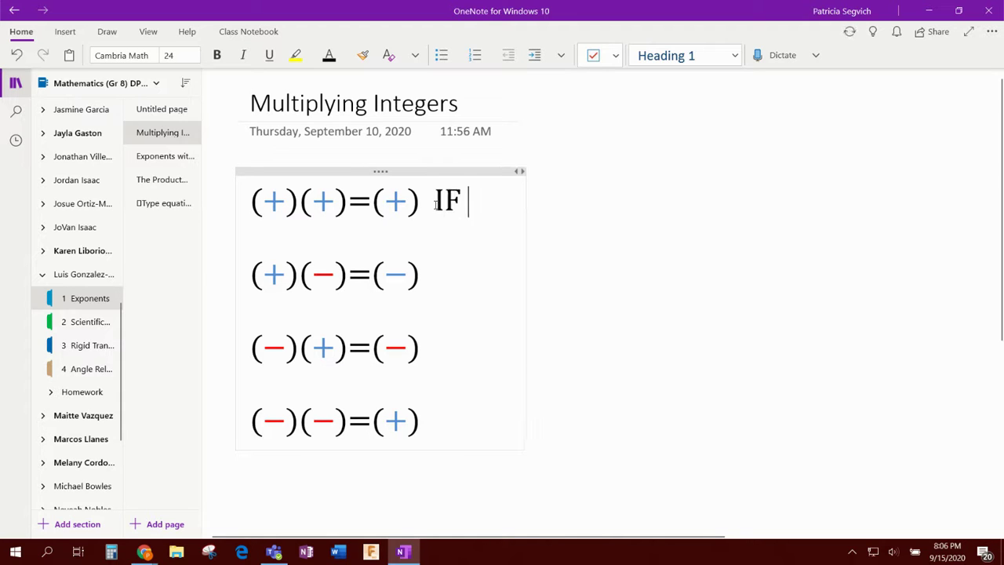
key("BackSpace")
key("BackSpace")
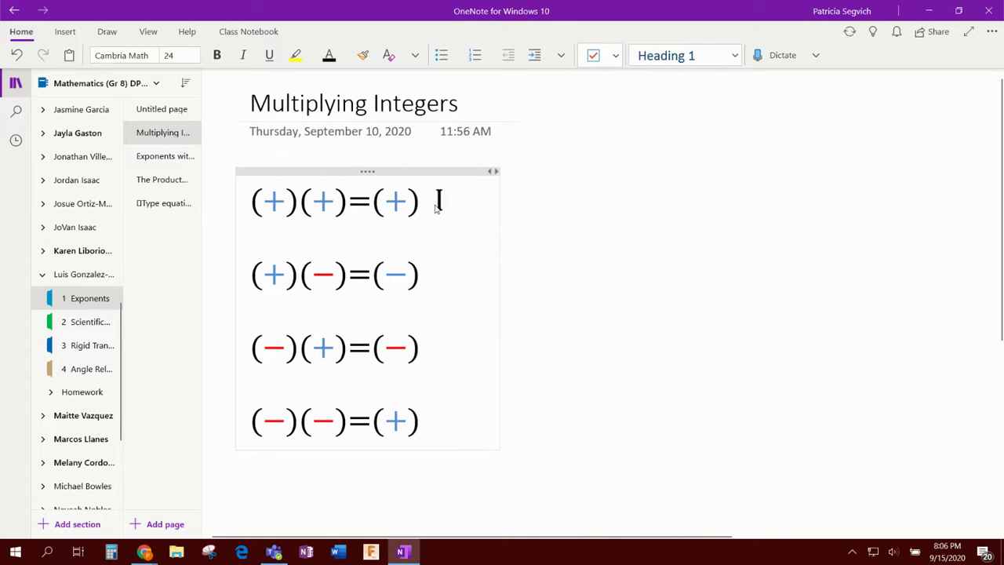
key("BackSpace")
type("If you hate t")
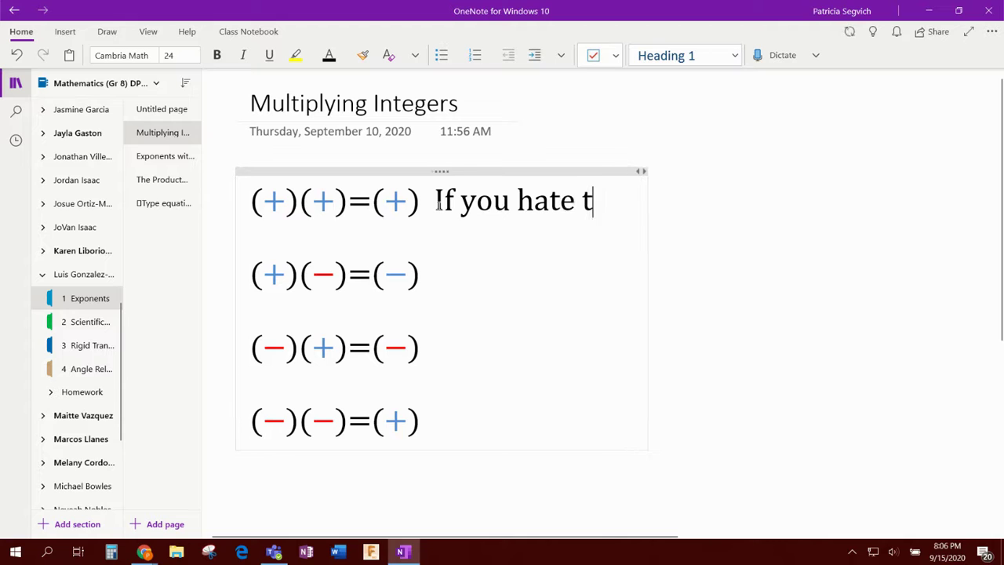
key("BackSpace")
key("BackSpace")
key("BackSpace")
key("BackSpace")
key("BackSpace")
key("BackSpace")
type("love")
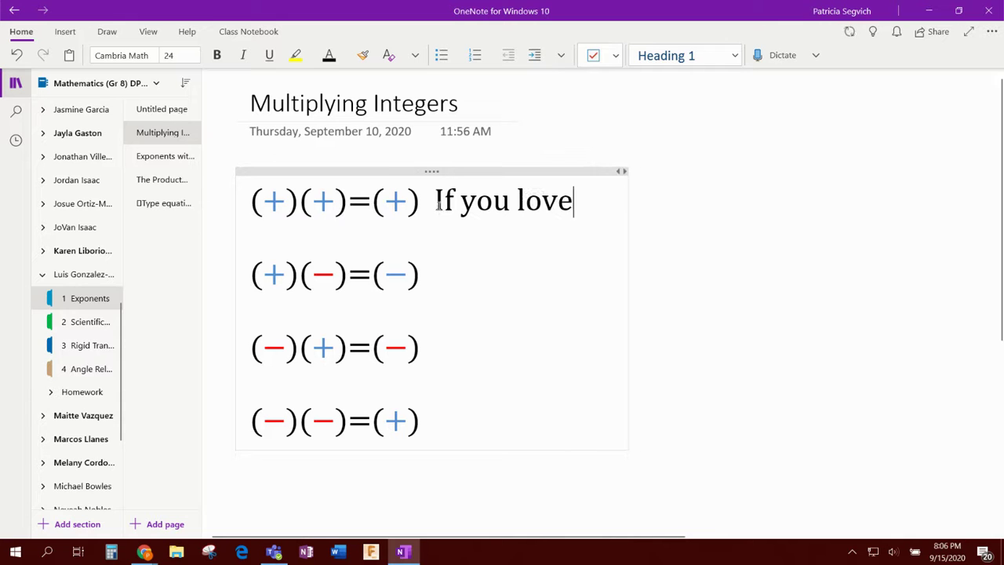
type(" to love,")
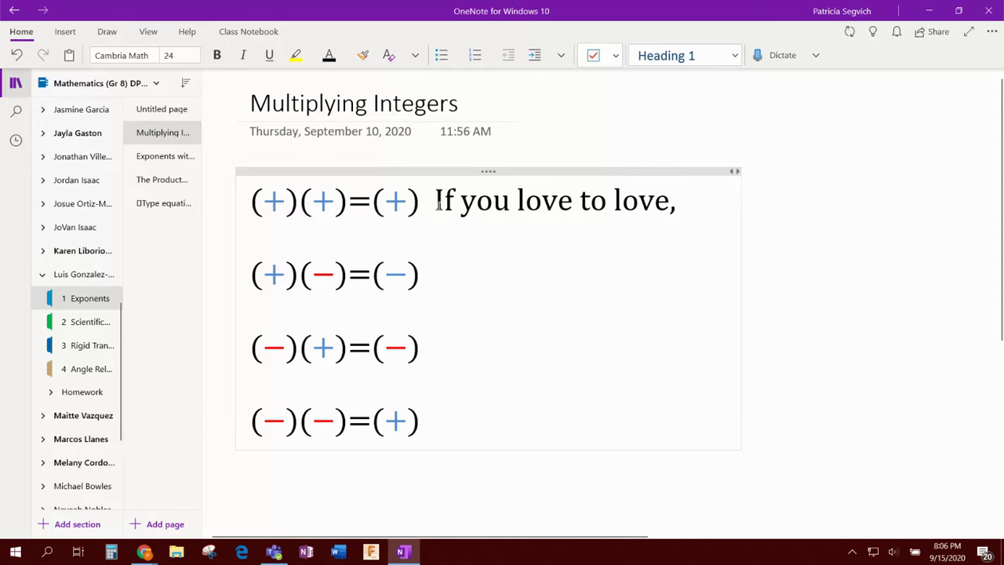
key("BackSpace")
key("BackSpace")
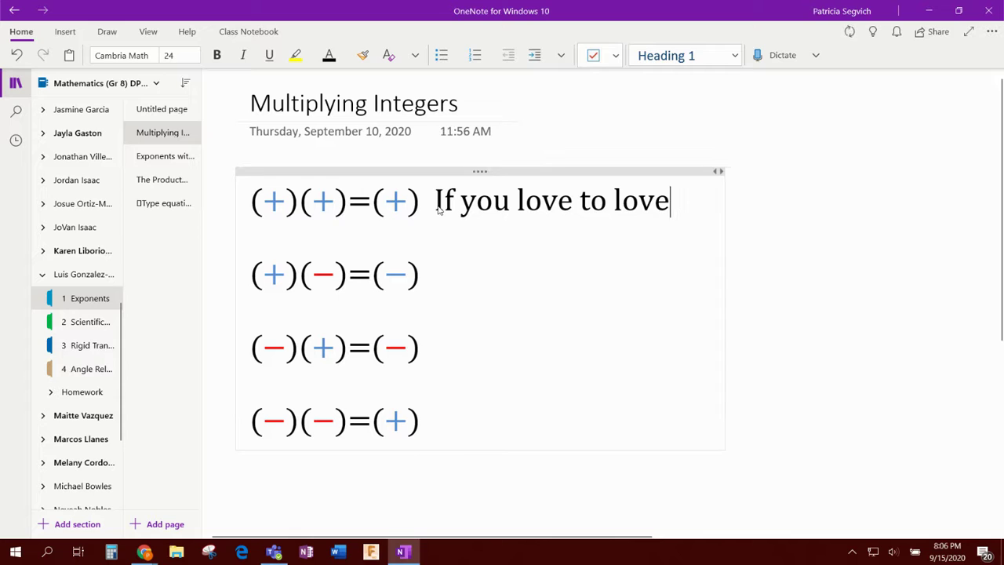
type("= ")
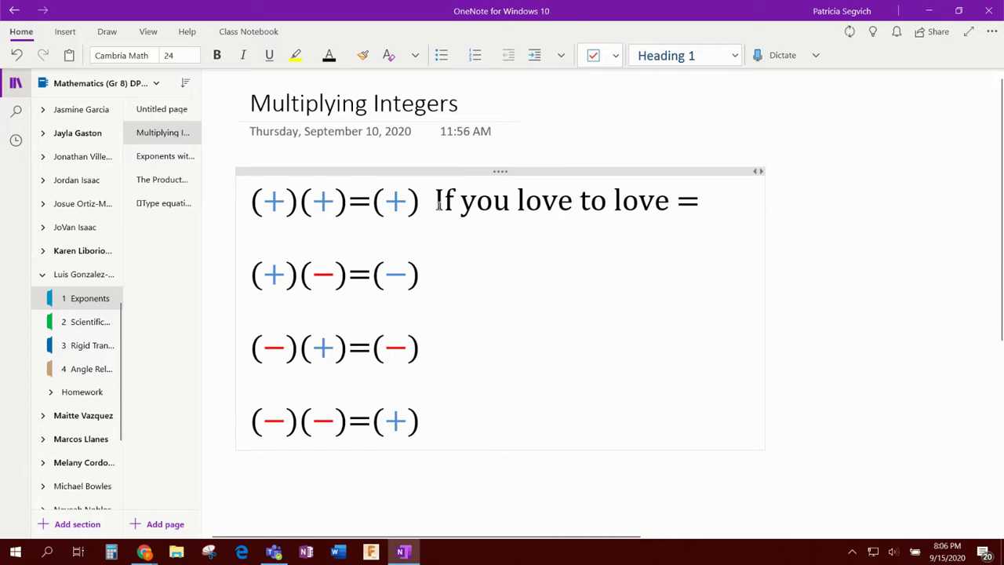
type("Love")
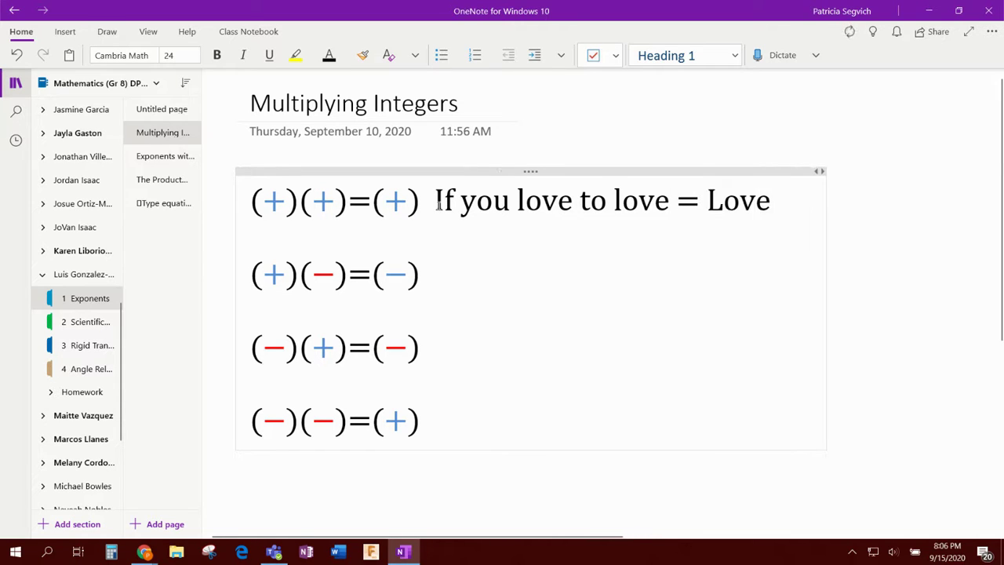
Step: Add the note "If you love to hate = Hater" beside the positive-times-negative rule
left_click(443, 276)
type("If you love t")
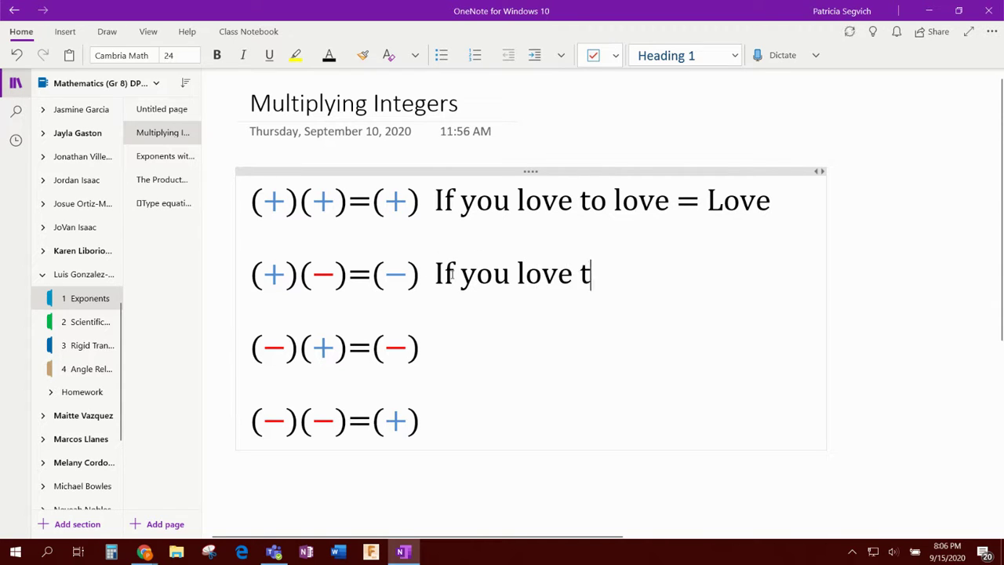
type("o hate = ")
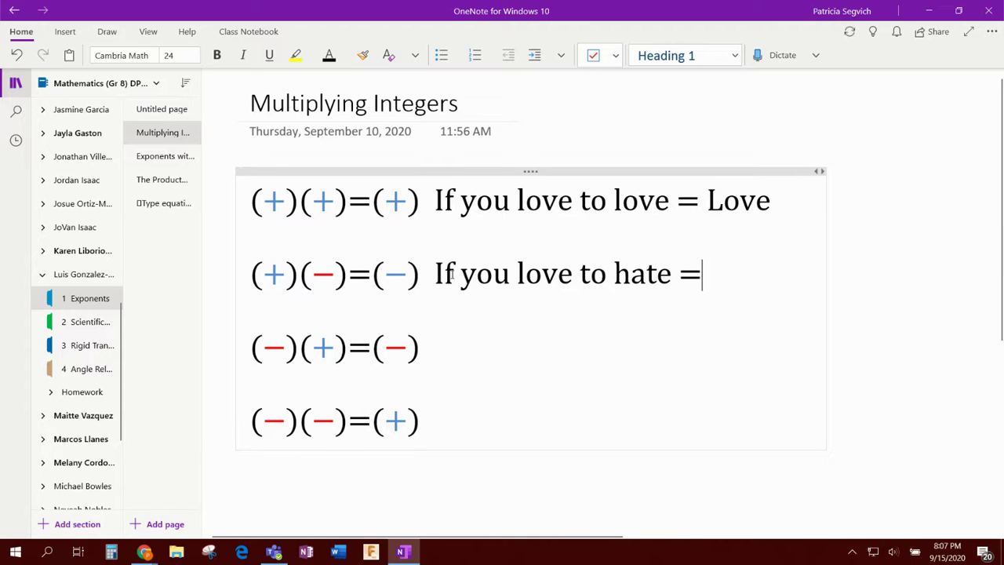
type("Hater")
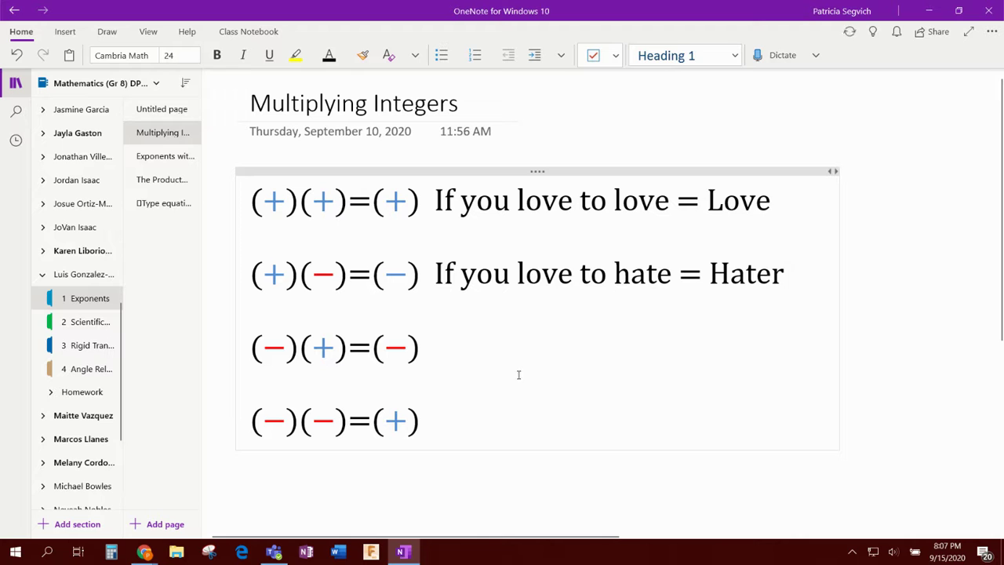
Step: Review the section's remaining pages on exponents with negative bases, the product rule and the quotient rule
left_click(163, 156)
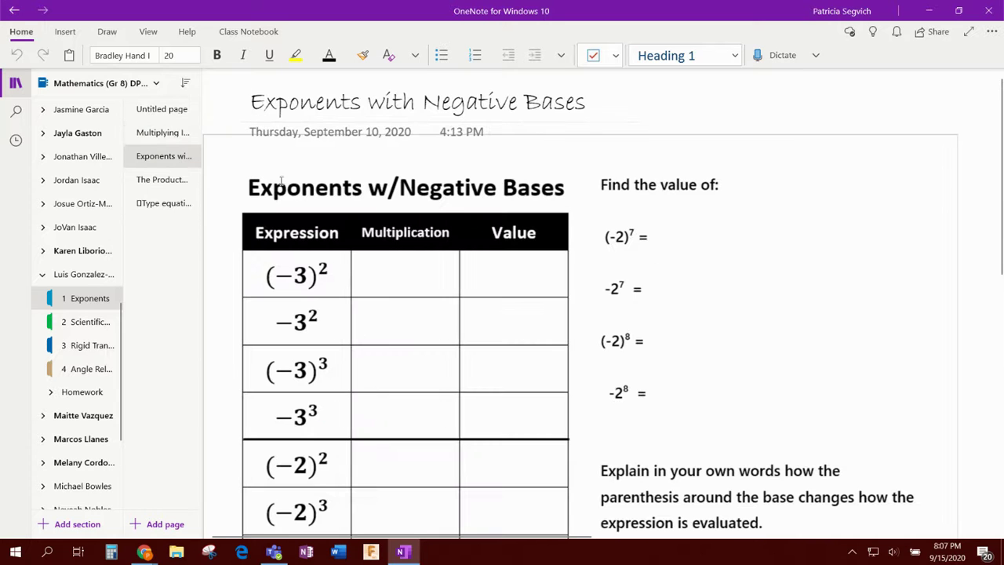
scroll(394, 275, "down", 5)
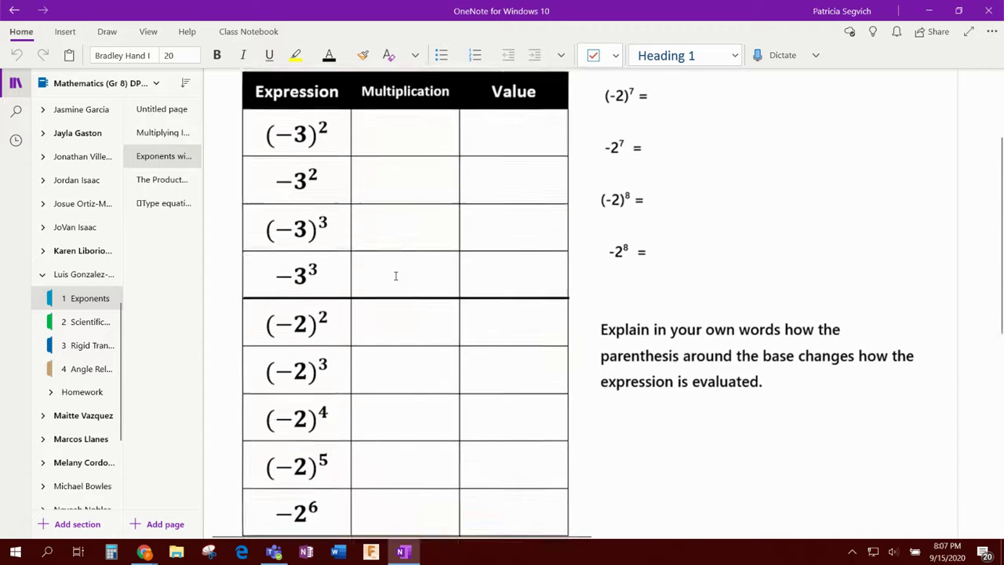
left_click(161, 182)
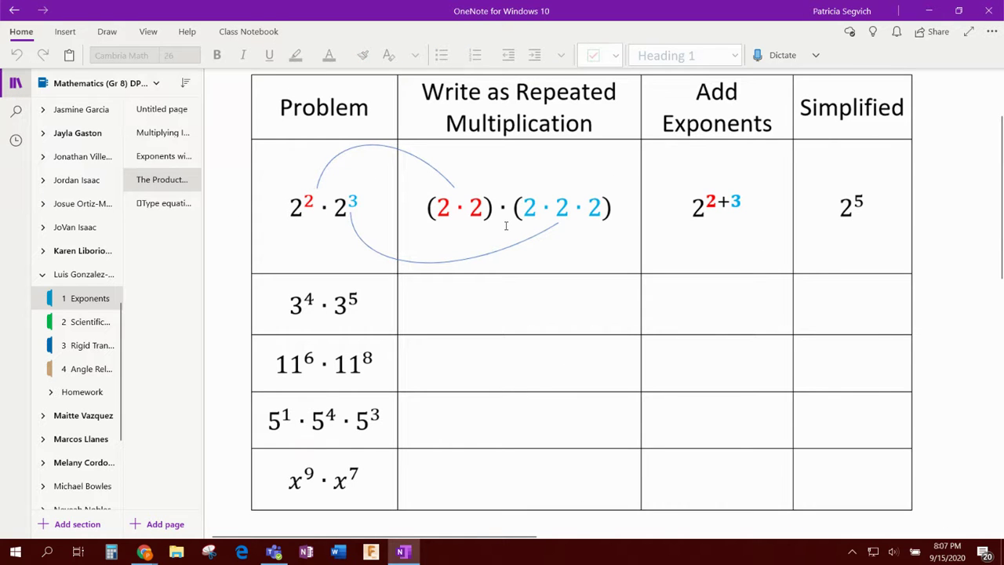
left_click(166, 205)
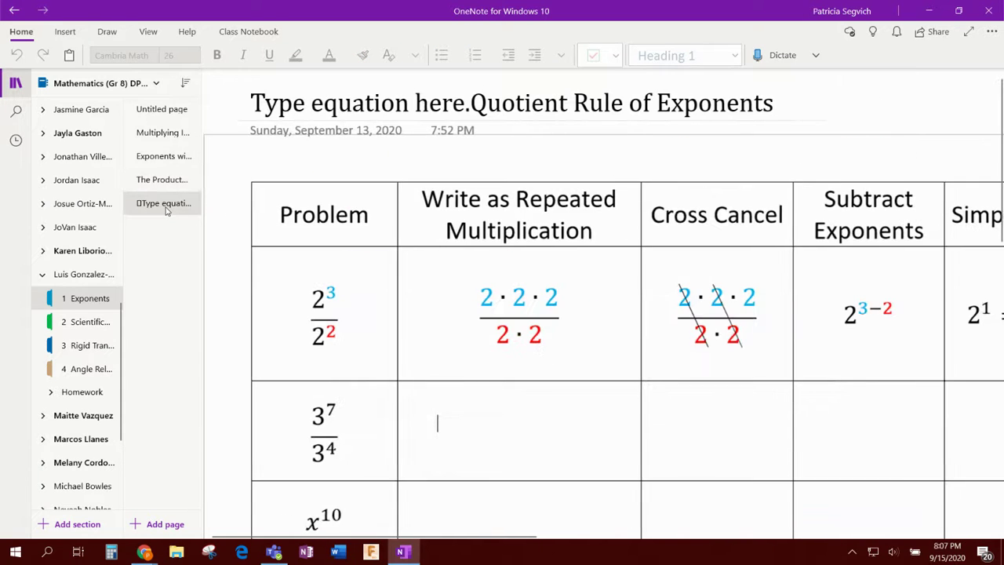